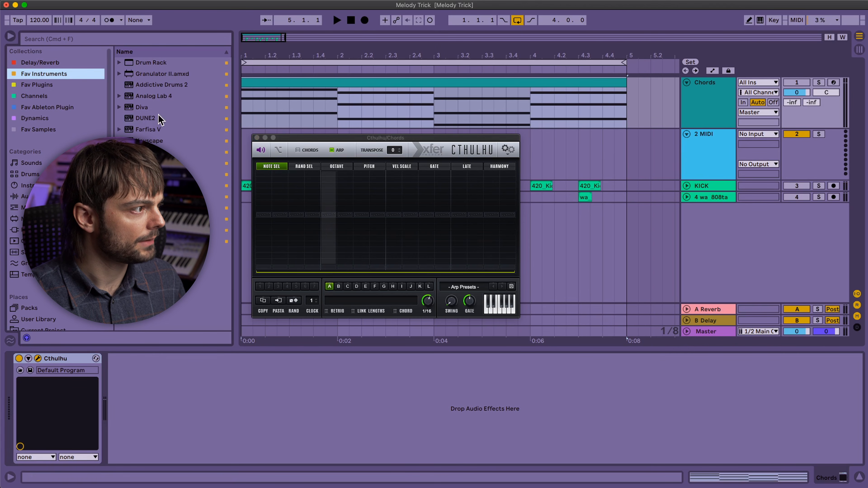
Load Omnisphere on the empty MIDI track and route its input from Cthulhu on the Chords track with monitoring set to In.
left_click_drag(153, 208, 587, 149)
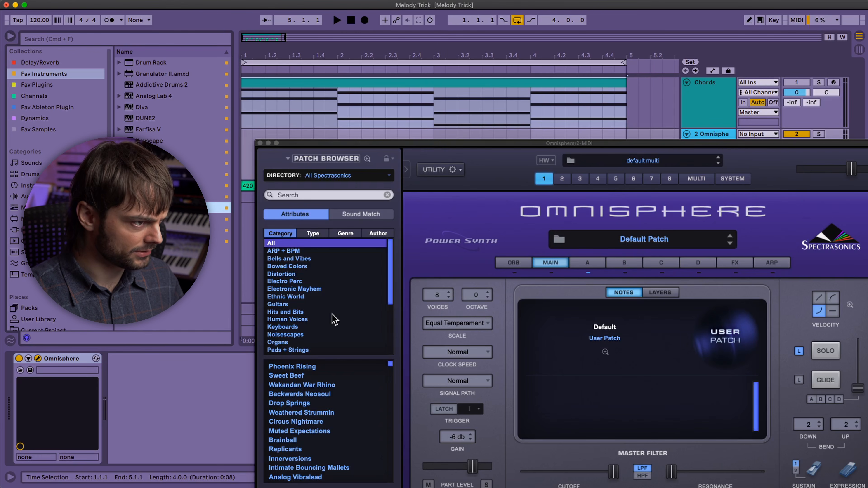
left_click_drag(482, 144, 455, 136)
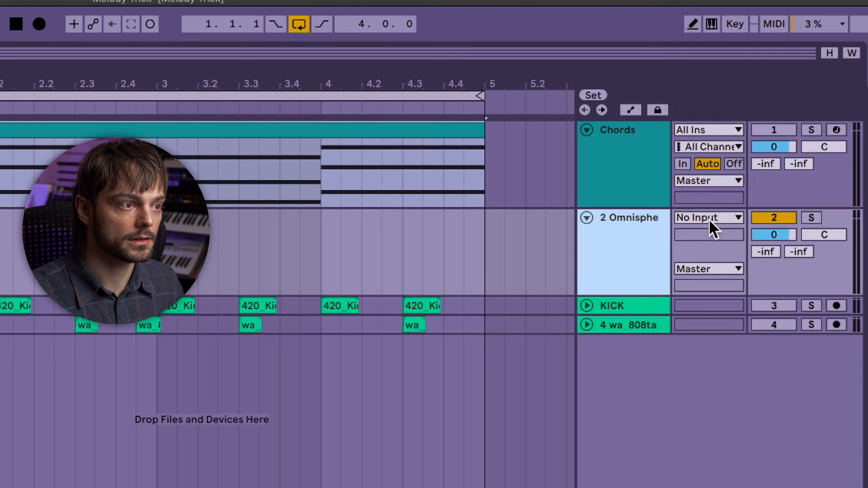
left_click(712, 226)
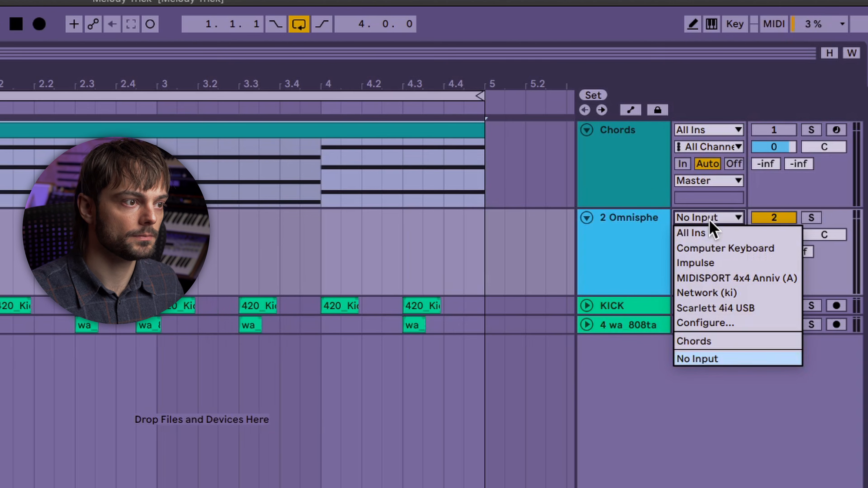
left_click(726, 345)
left_click(695, 238)
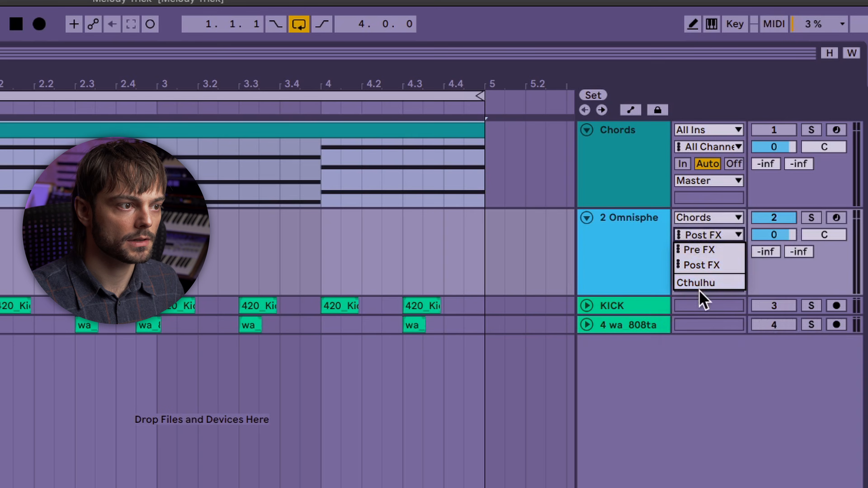
left_click(706, 283)
left_click(695, 251)
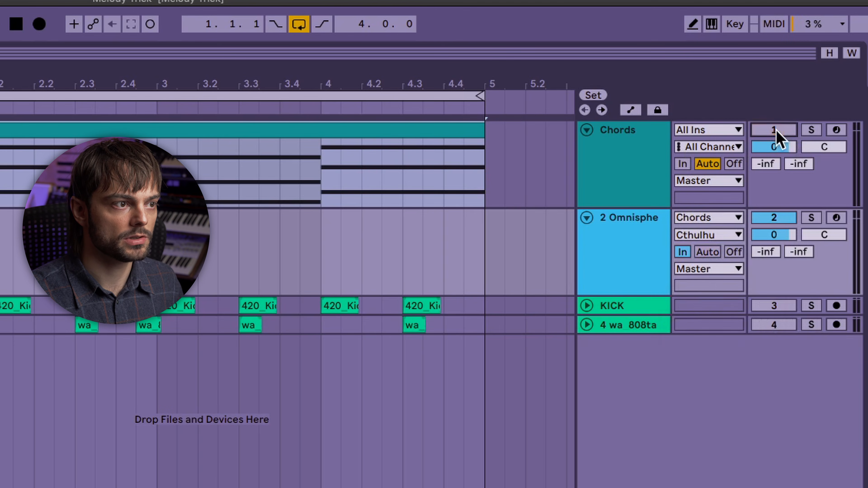
Draw a 16-step note pattern with rests in the Chords track's Cthulhu arpeggiator, play it, and change step 14 to note 5.
left_click(624, 168)
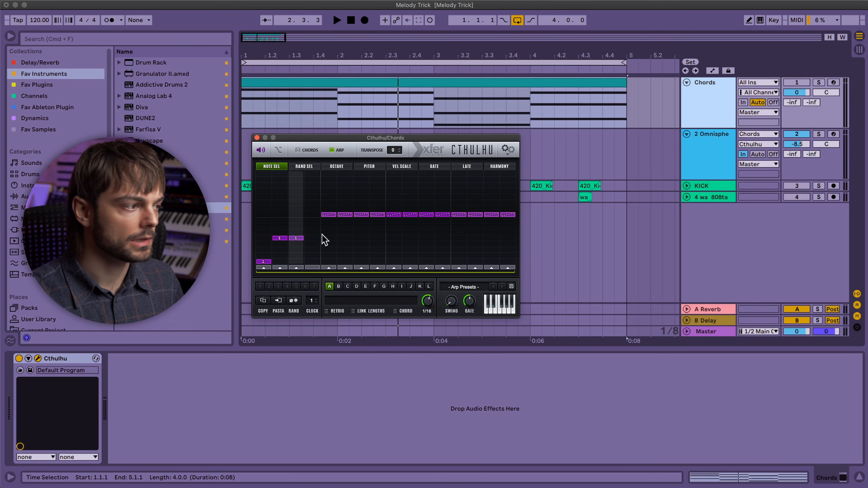
left_click_drag(326, 217, 325, 310)
mouse_move(345, 217)
left_mouse_down()
mouse_move(346, 279)
mouse_move(403, 266)
mouse_move(513, 271)
left_mouse_up()
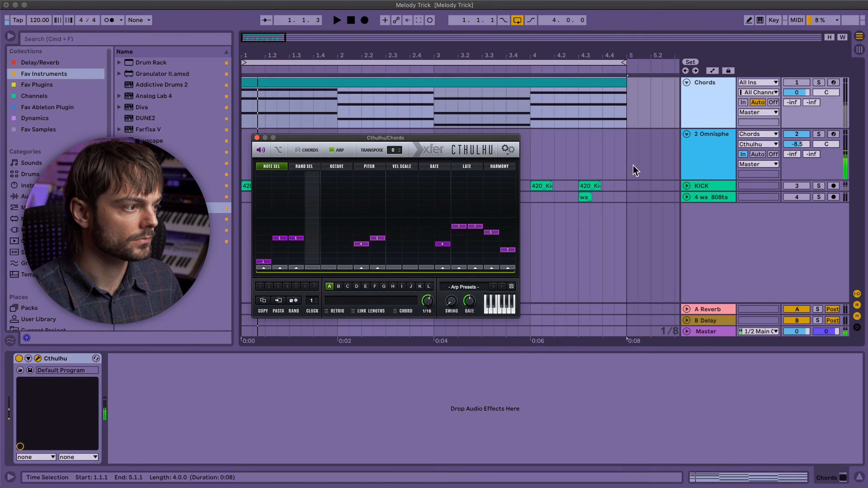
key("space")
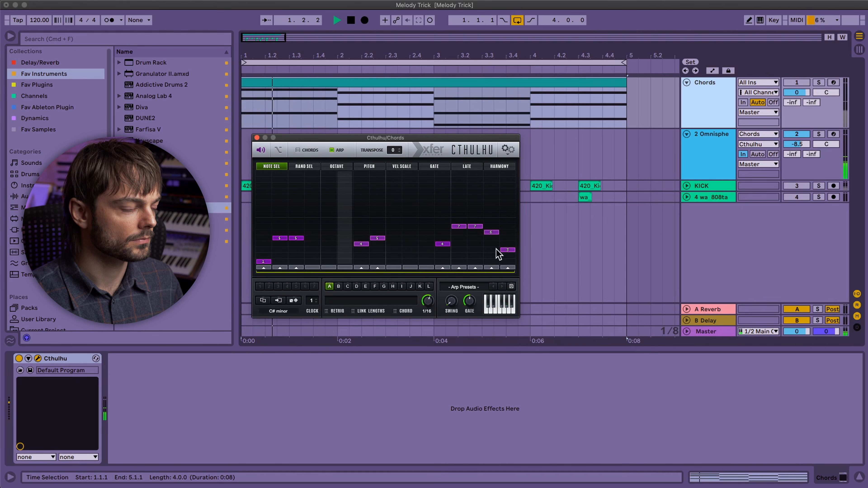
left_click(472, 238)
key("space")
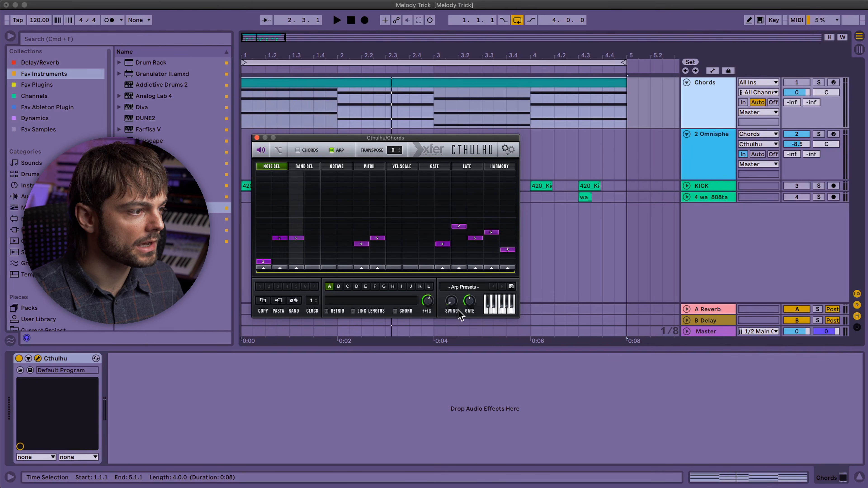
Load the Sodastream Bells patch in Omnisphere and play the loop with it.
left_click(687, 165)
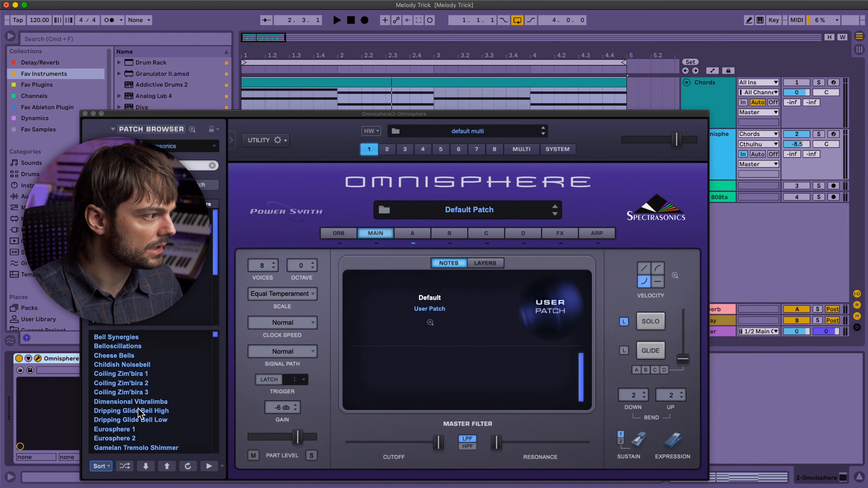
left_click(133, 335)
key("space")
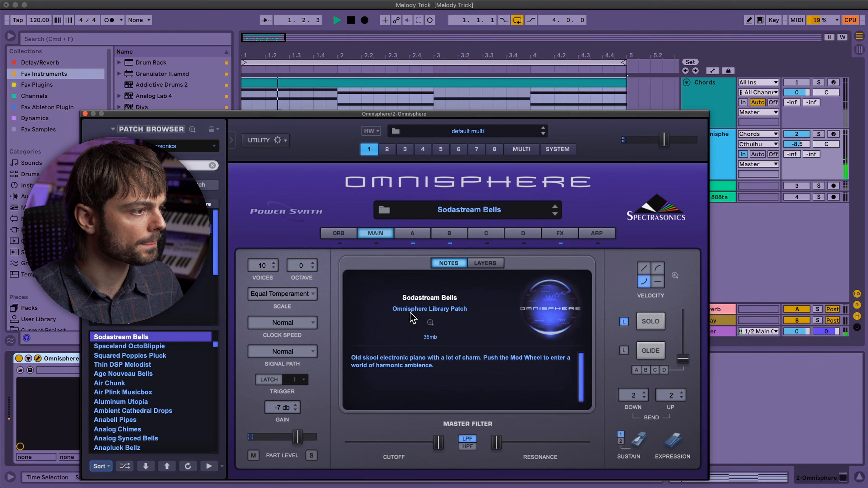
Stop playback, slow the Cthulhu arpeggiator rate to 1/8, and set step 2 to note 4 and step 3 to note 3.
left_click(719, 101)
key("space")
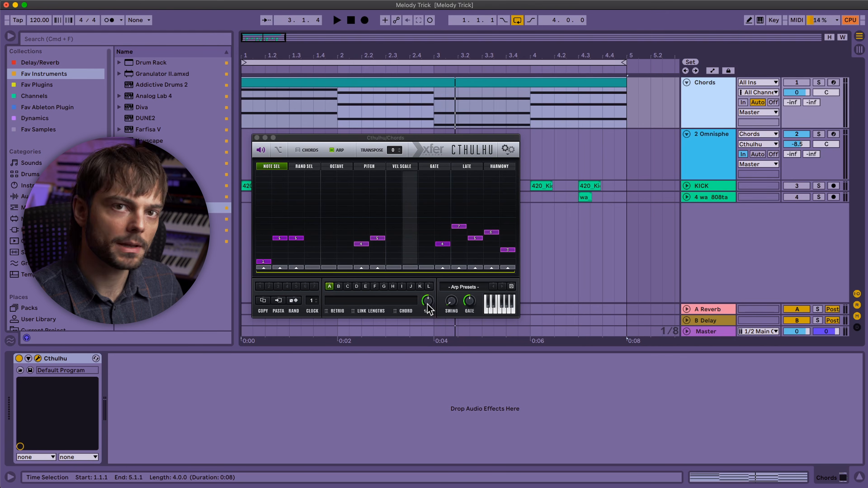
left_click_drag(433, 306, 431, 302)
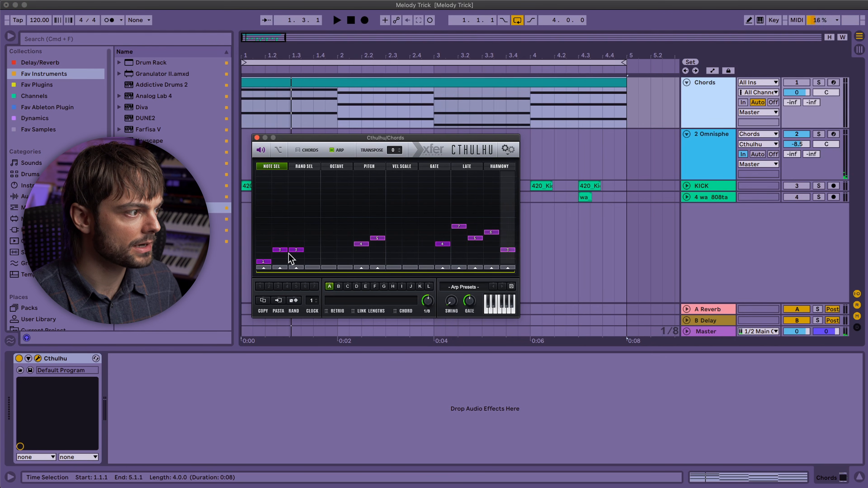
left_click(281, 245)
left_click(295, 250)
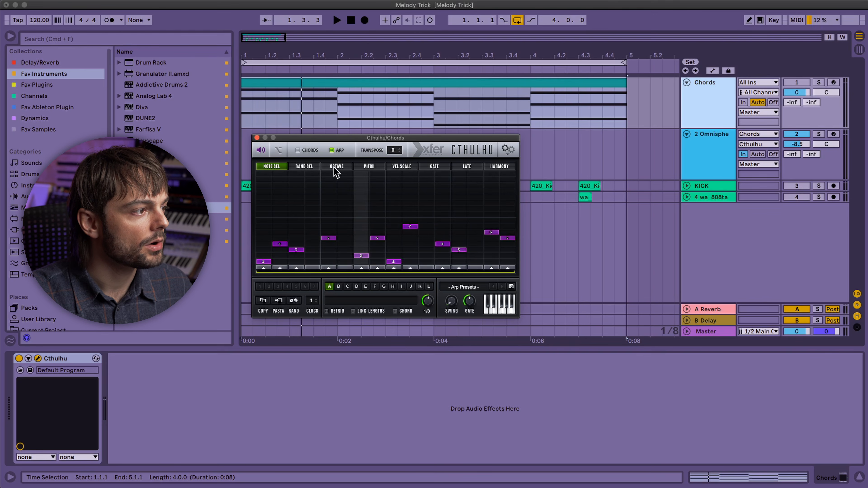
In Cthulhu's octave lane, shift steps 1, 7, 9 and 12 down one octave and step 15 up one octave.
left_click(297, 166)
left_click(273, 166)
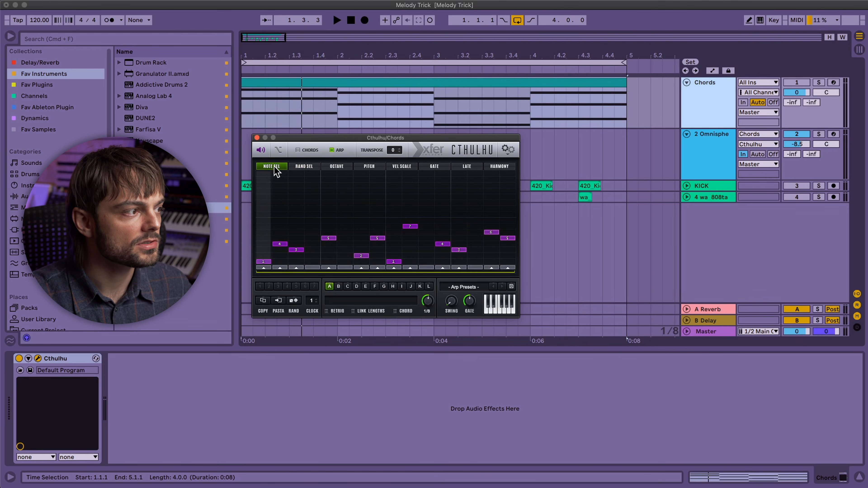
left_click(335, 168)
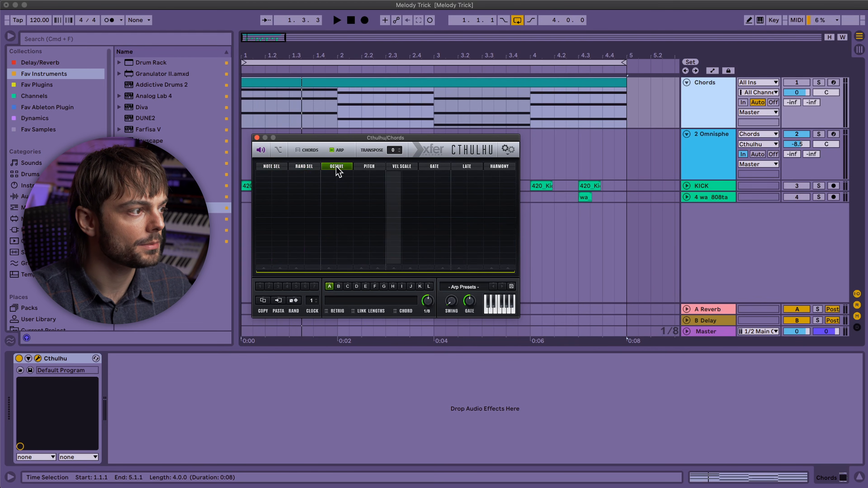
left_click(269, 220)
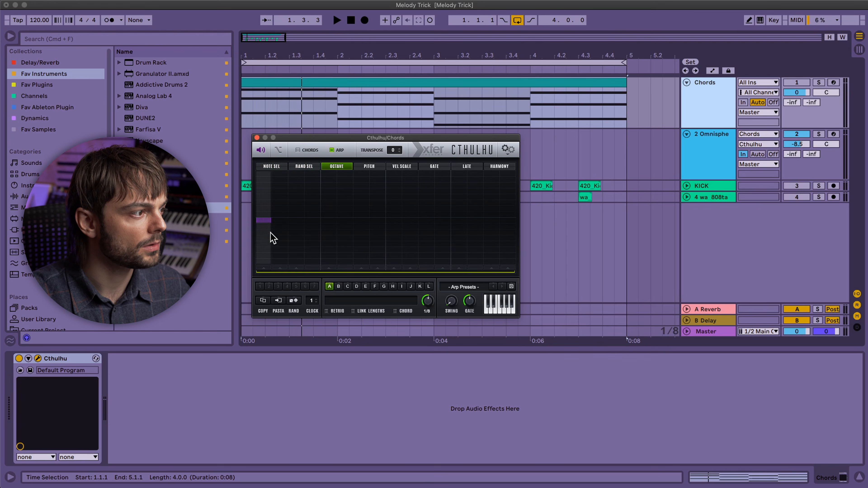
left_click(498, 226)
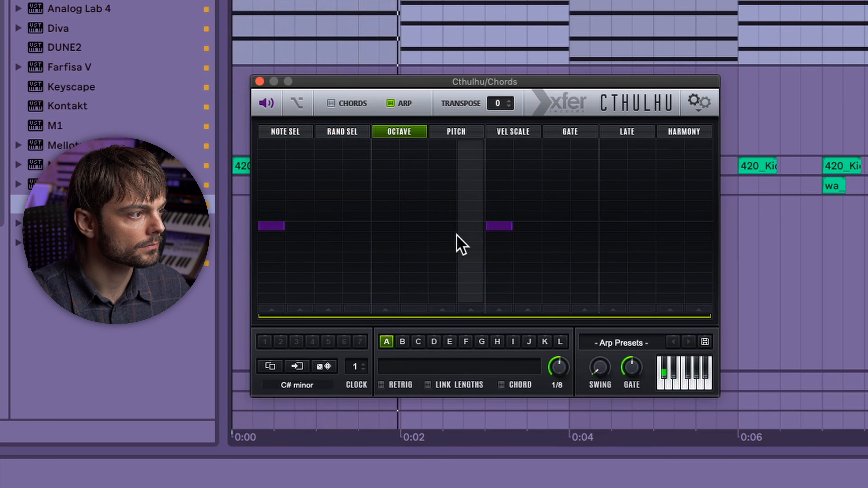
left_click(442, 227)
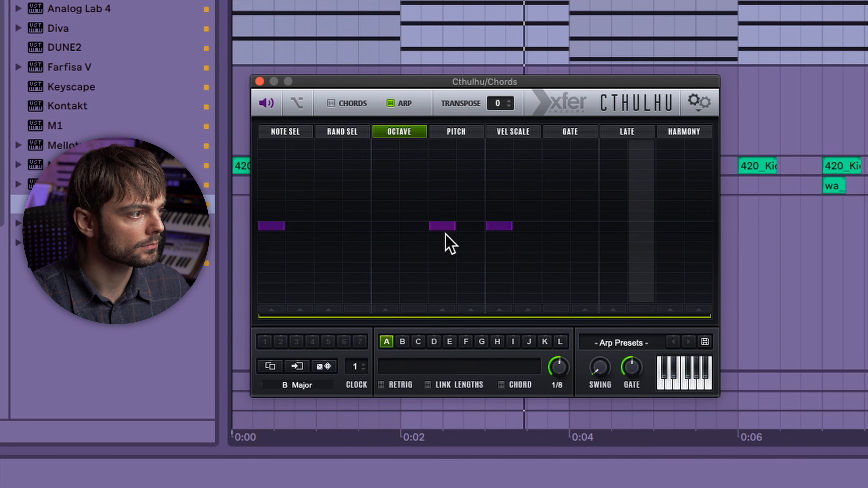
left_click(585, 217)
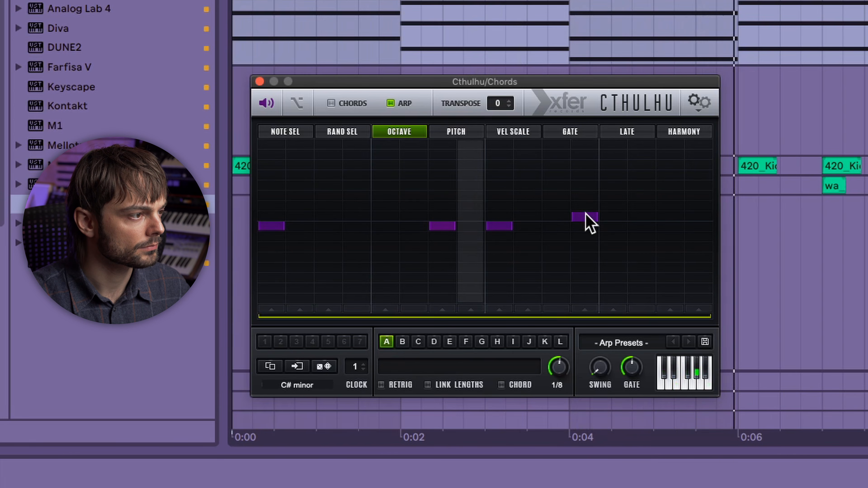
left_click(585, 226)
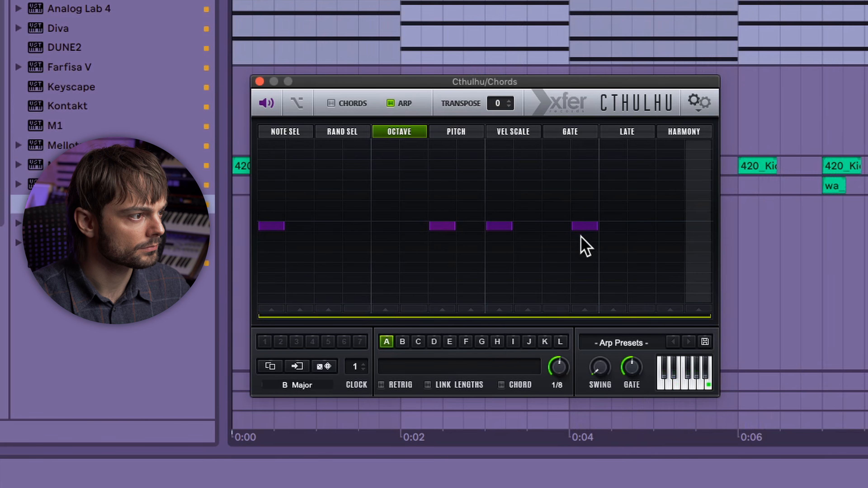
left_click(675, 215)
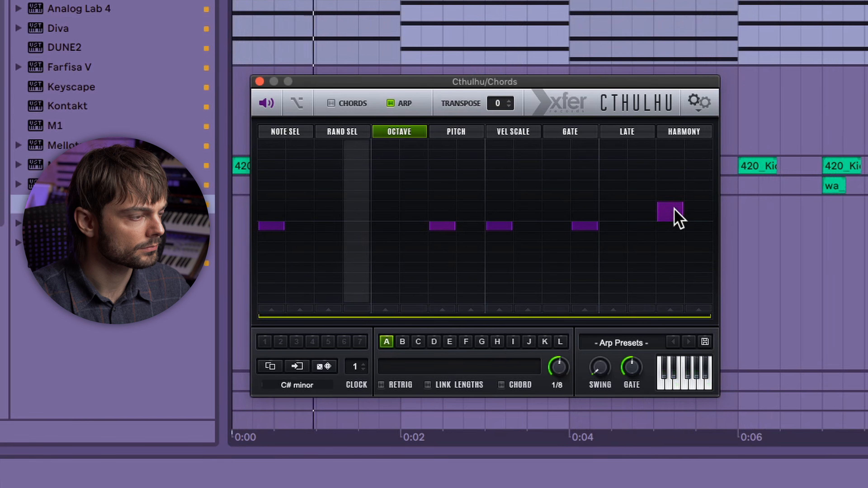
In Cthulhu's note selection, set step 13 to note 5, step 15 to 3 and step 16 to 4, and lower step 10's note.
left_click(296, 134)
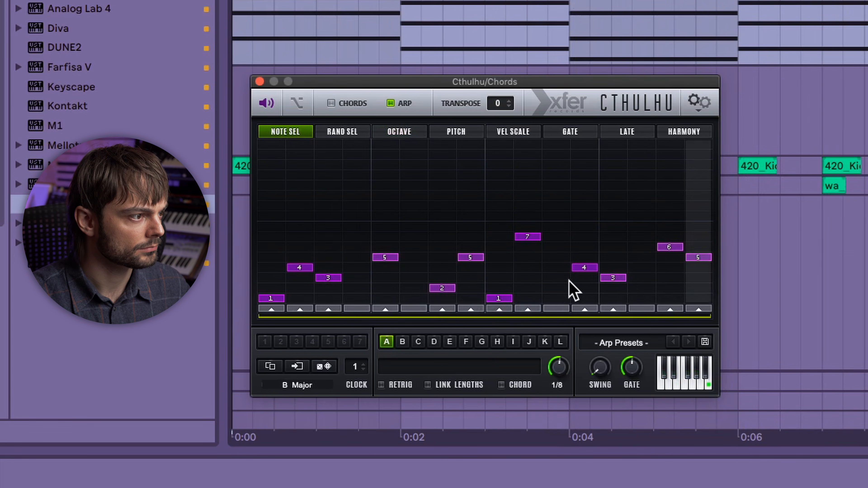
left_click(673, 258)
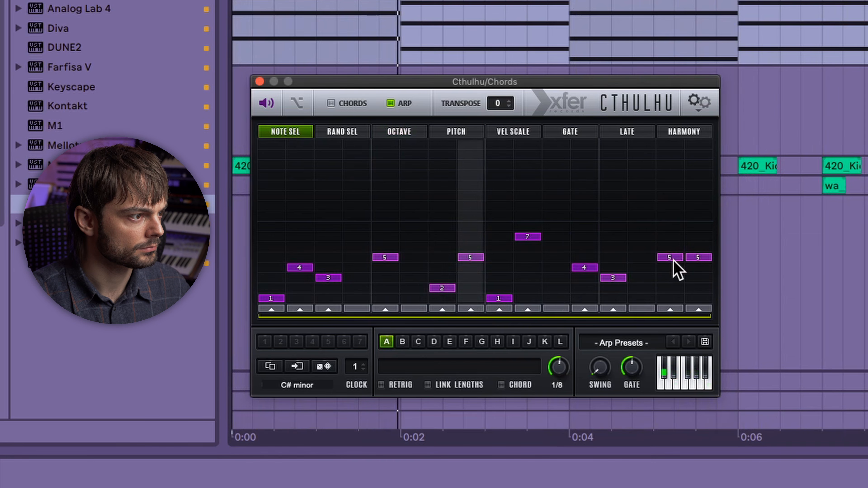
left_click(688, 270)
left_click(696, 247)
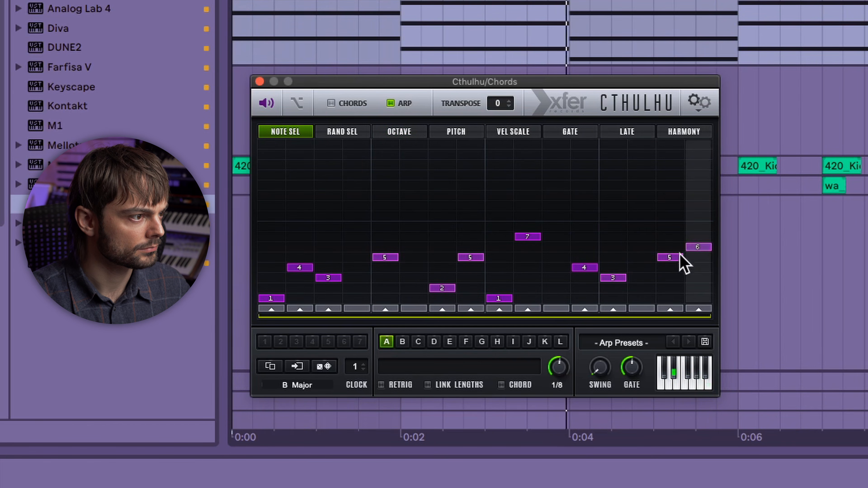
left_click(679, 266)
left_click(691, 259)
left_click(678, 278)
left_click(695, 267)
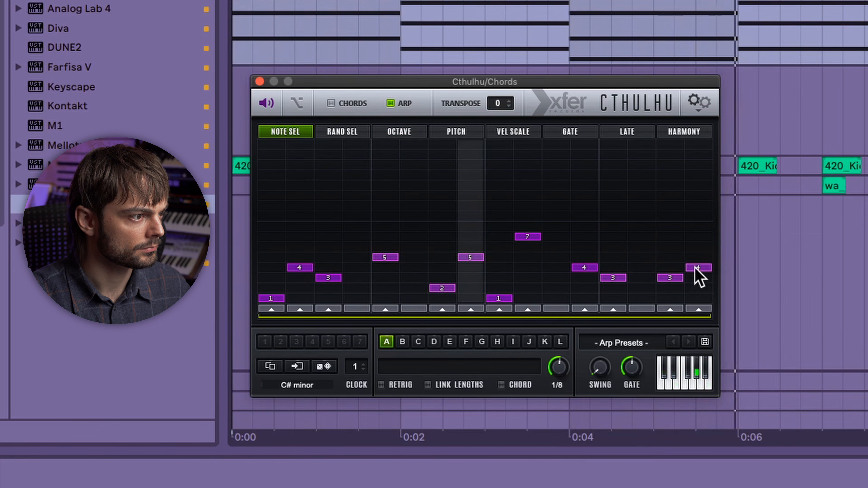
left_click(620, 257)
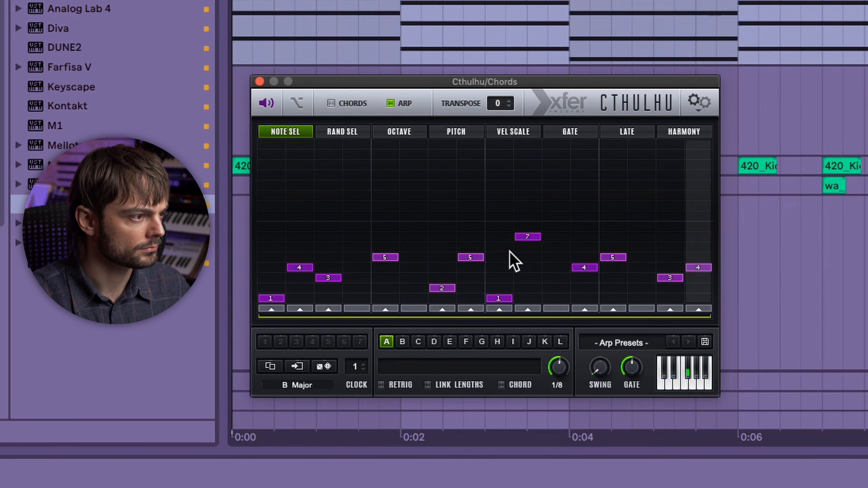
left_click(529, 249)
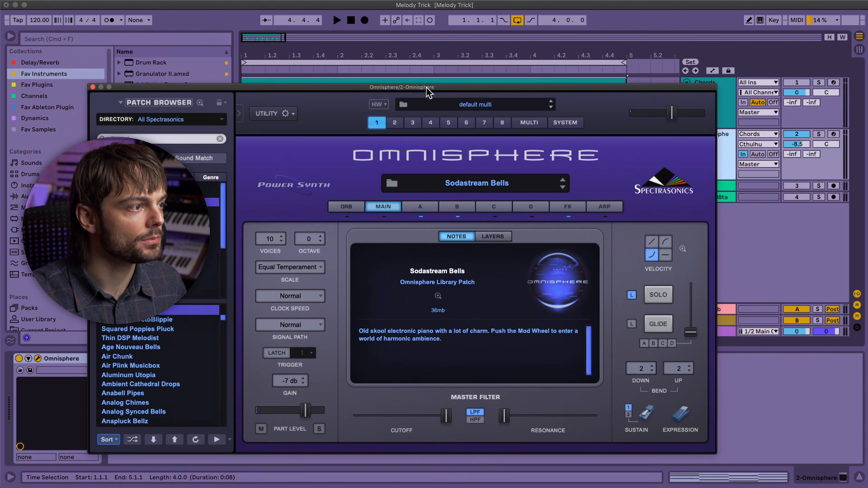
Adjust the filter cutoff of Omnisphere's layer A and raise the synth's master volume.
left_click(421, 201)
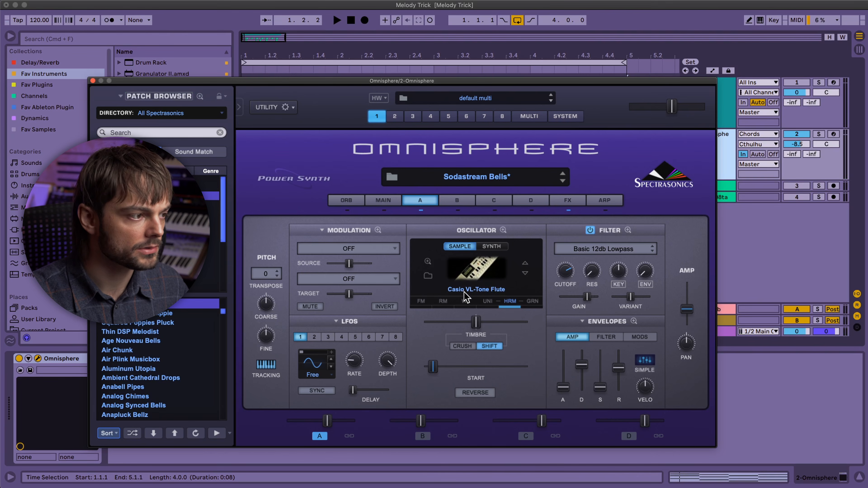
left_click_drag(568, 276, 572, 264)
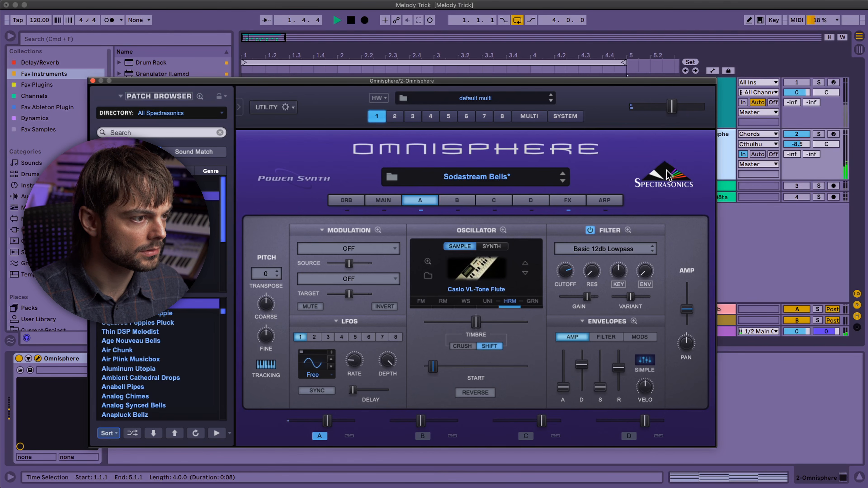
left_click_drag(672, 107, 682, 118)
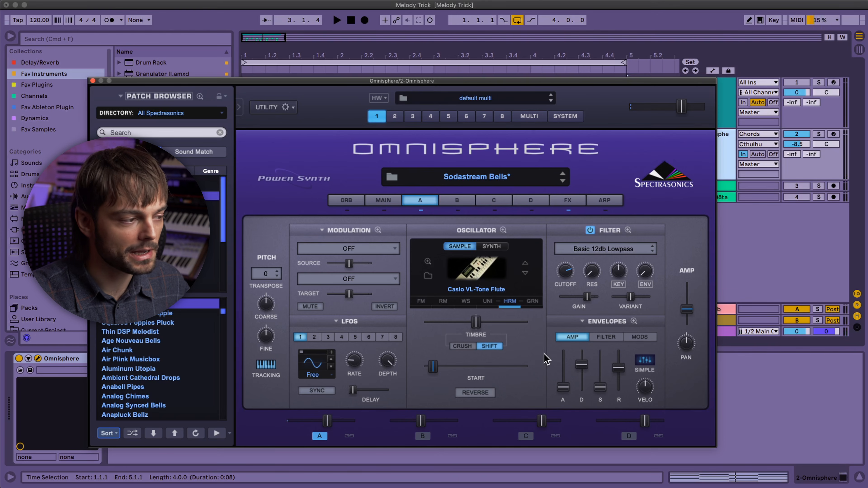
On Omnisphere's main page, limit the patch to 4 voices and enable Glide with a time of 0.04 sec.
left_click(393, 203)
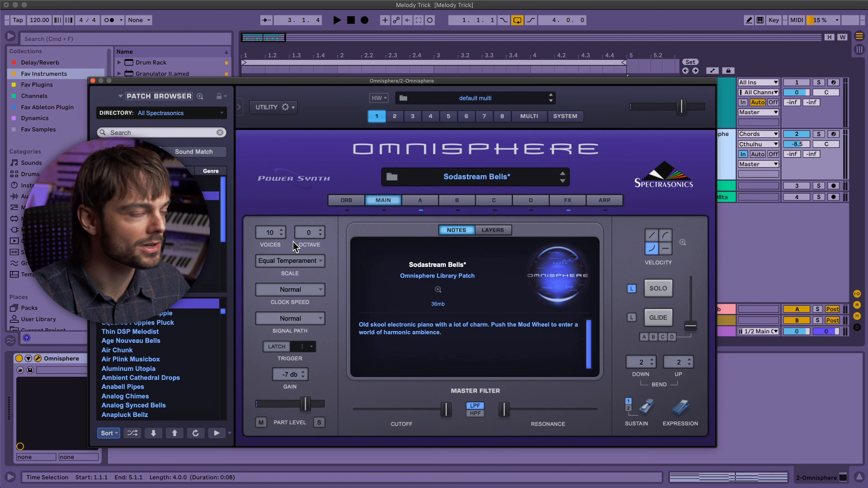
left_click(273, 232)
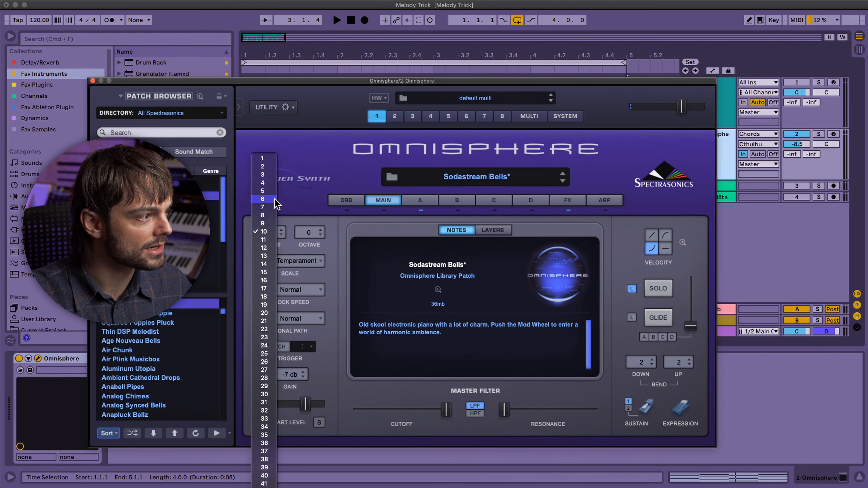
left_click(263, 183)
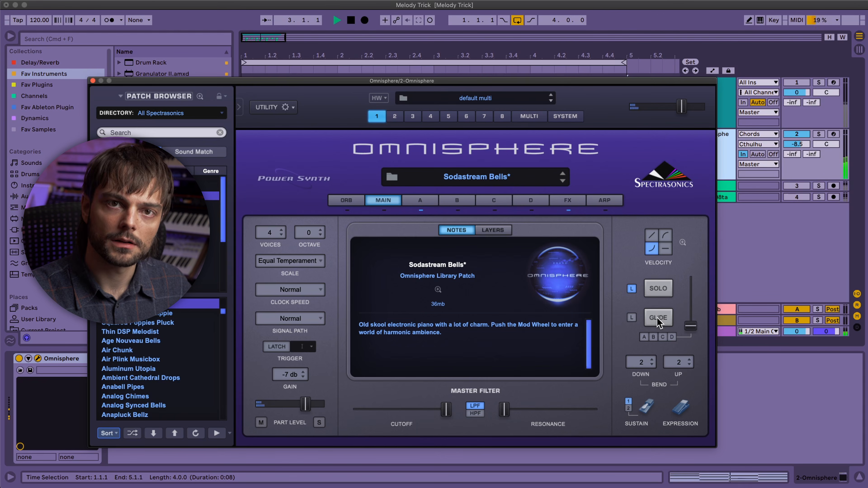
key("space")
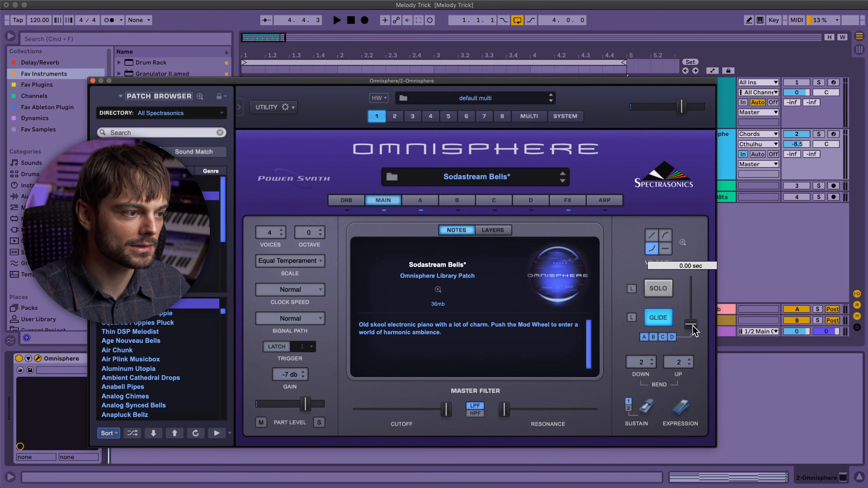
key("space")
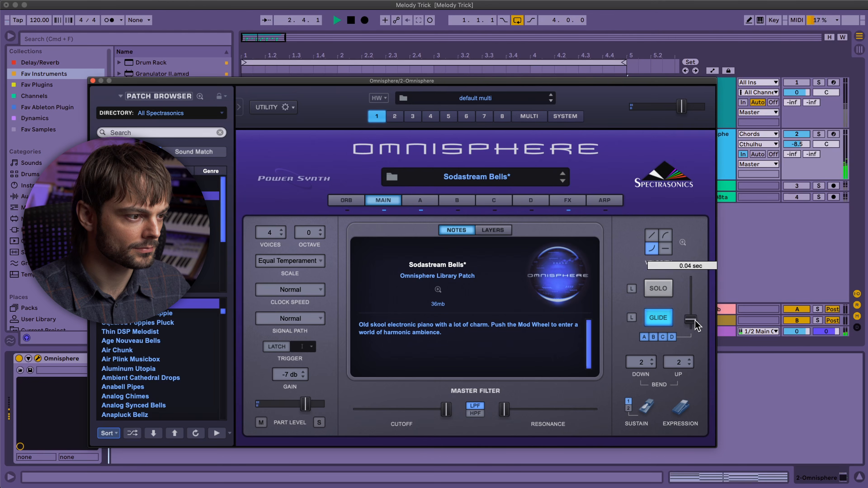
On Omnisphere's layer A, raise the filter envelope amount, then lengthen the amp envelope's attack and shorten its decay.
left_click(421, 201)
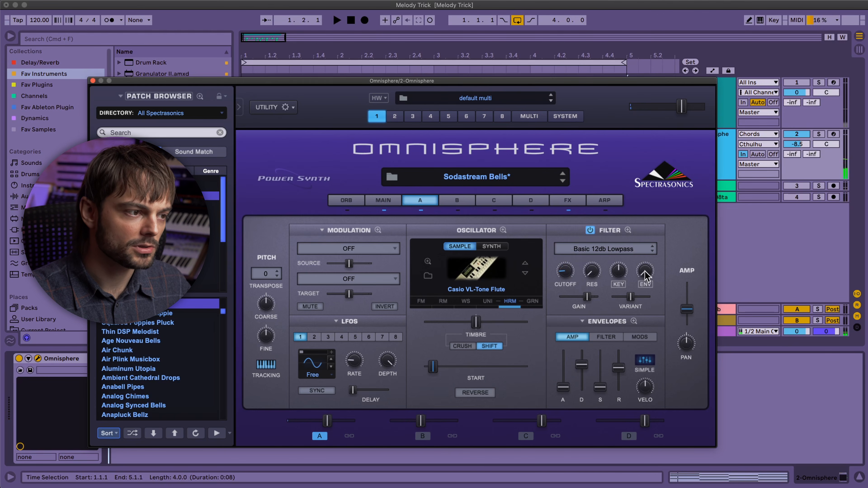
key("space")
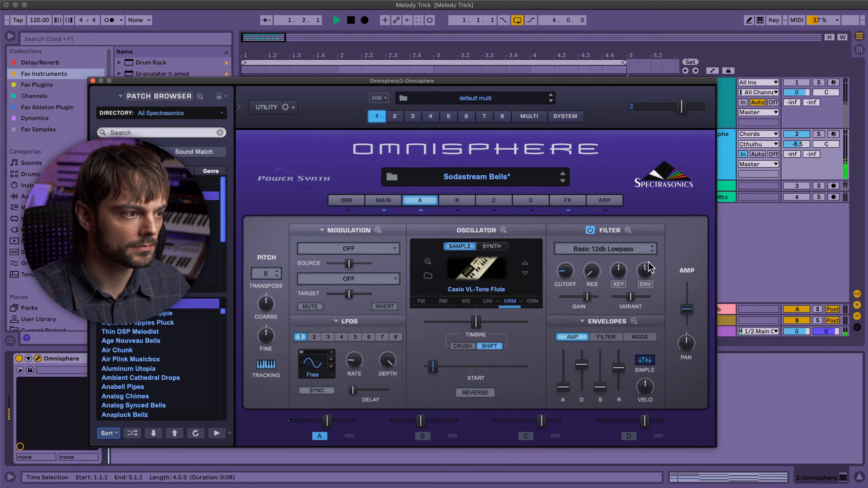
mouse_move(647, 269)
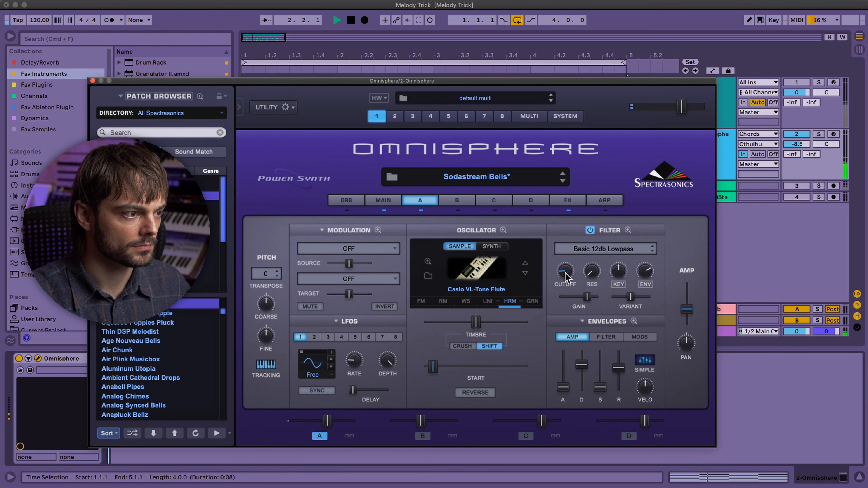
mouse_move(566, 391)
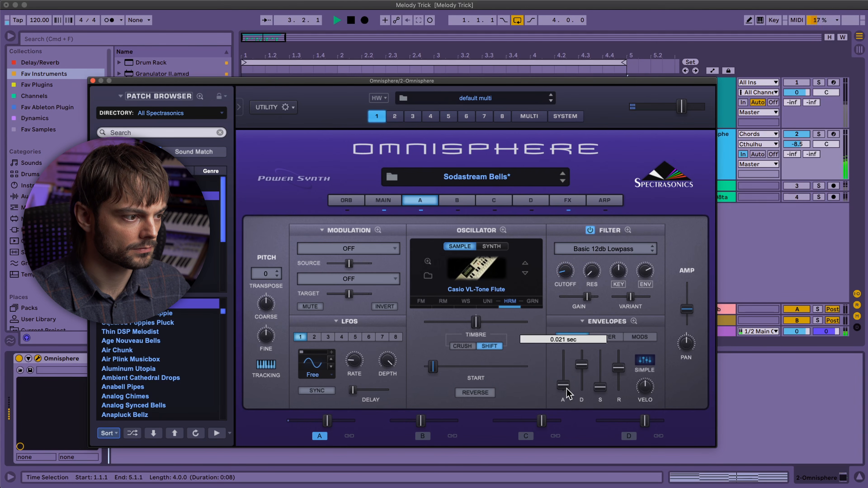
left_click_drag(618, 365, 586, 371)
left_click_drag(566, 383, 566, 380)
Raise the layer A oscillator's timbre shift and sample start, and fine-tune the layer's level.
left_click_drag(476, 323, 491, 324)
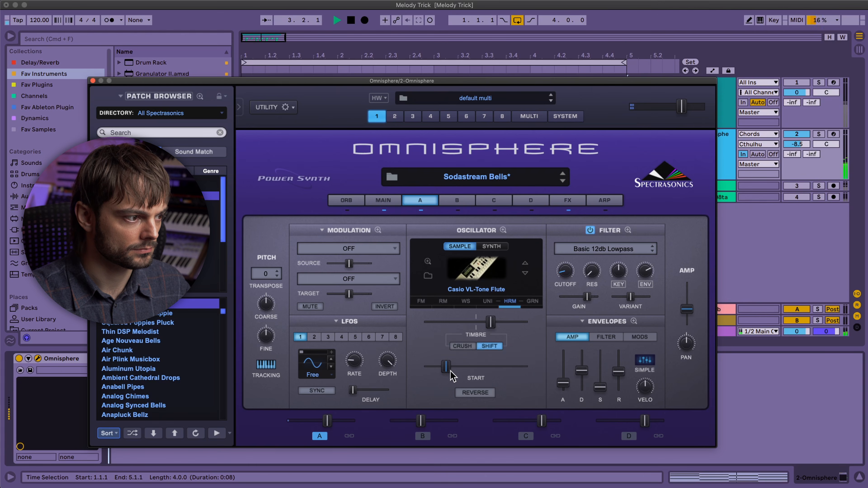
left_click_drag(328, 423, 330, 425)
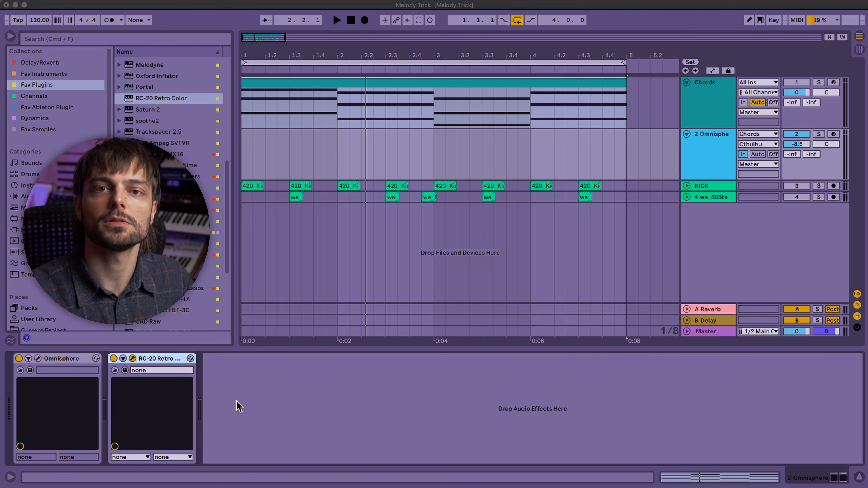
In RC-20 Retro Color on the Omnisphere track, switch off the Noise module and adjust the Wobble and Distort amounts.
left_click(133, 358)
left_click_drag(233, 89, 409, 125)
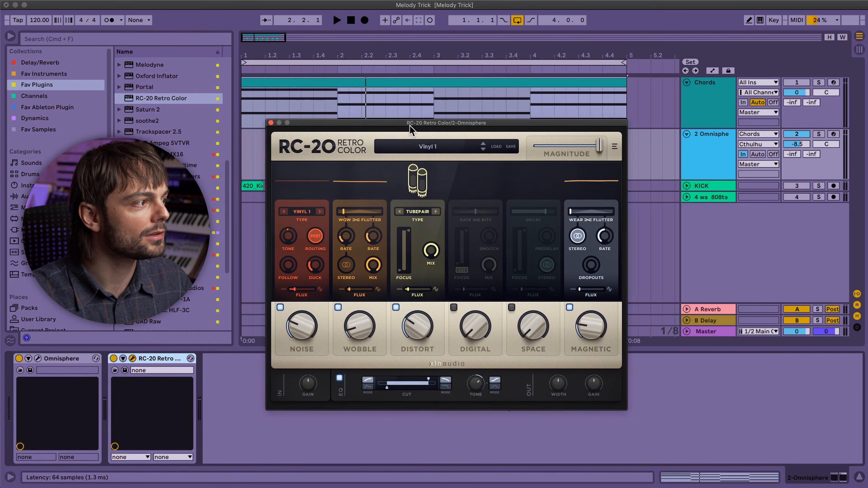
left_click_drag(409, 125, 417, 124)
left_click(288, 305)
left_click_drag(366, 322, 367, 320)
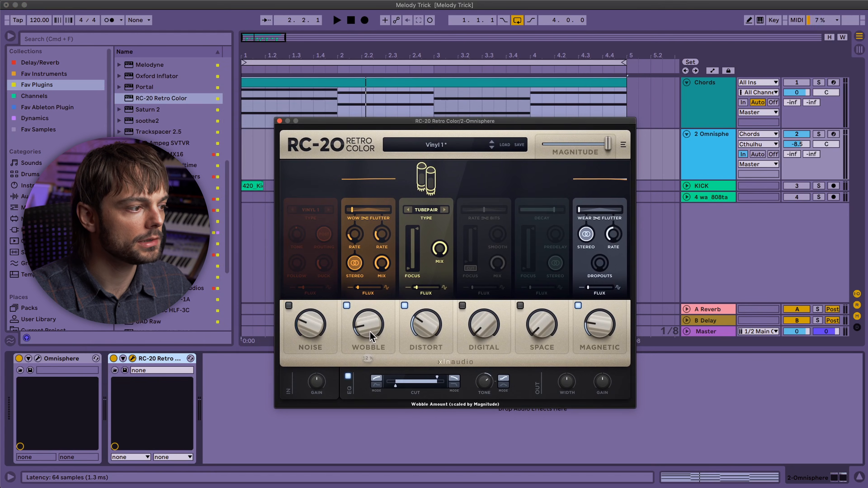
key("space")
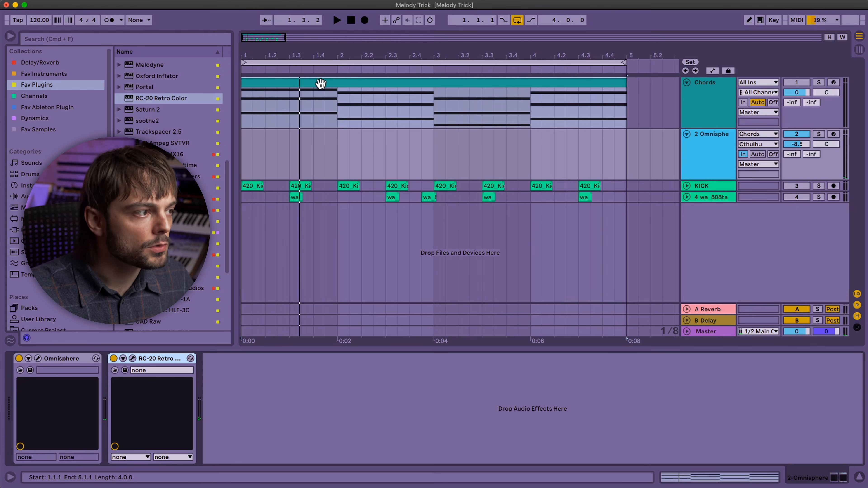
Transpose all notes of the Chords clip down three semitones and play back the result.
double_click(320, 82)
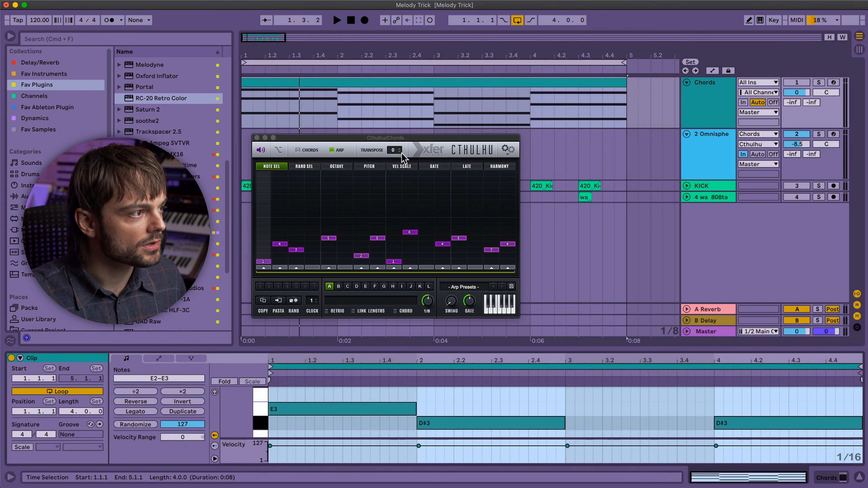
left_click(474, 395)
key("super+a")
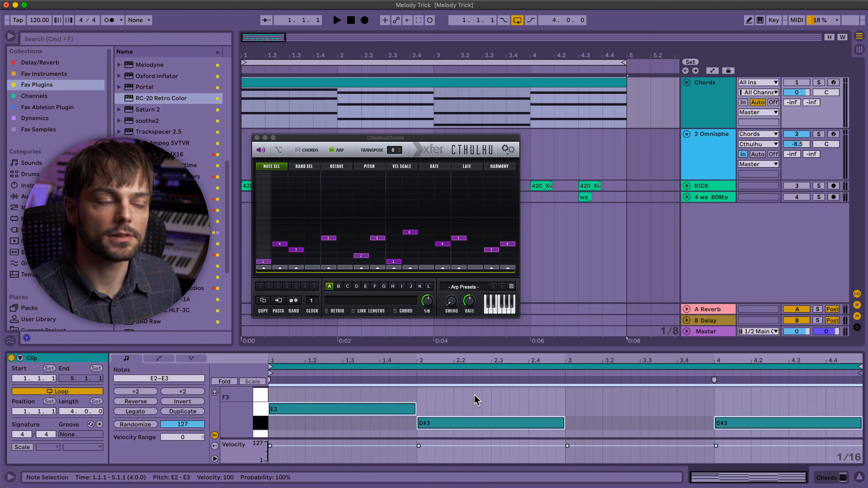
key("Down")
key("Down")
key("Down")
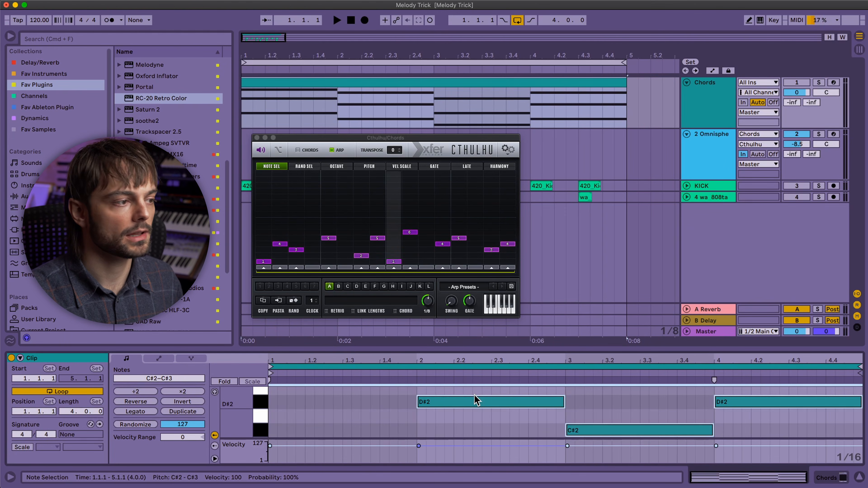
key("space")
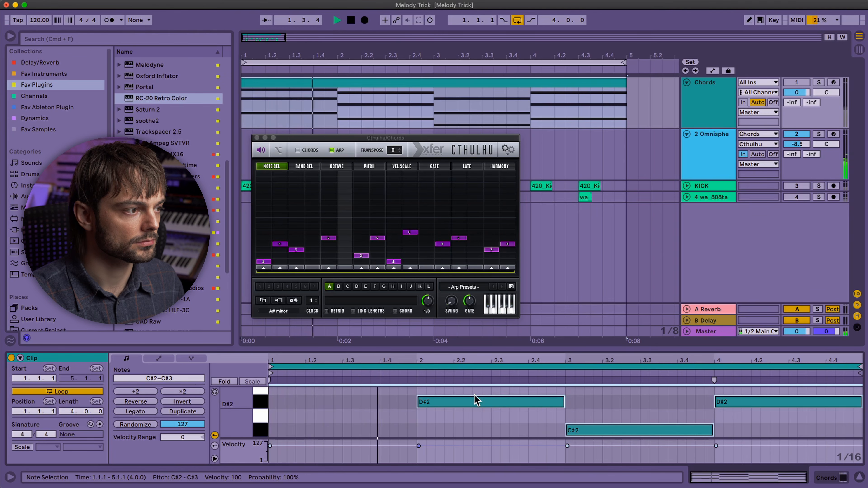
key("space")
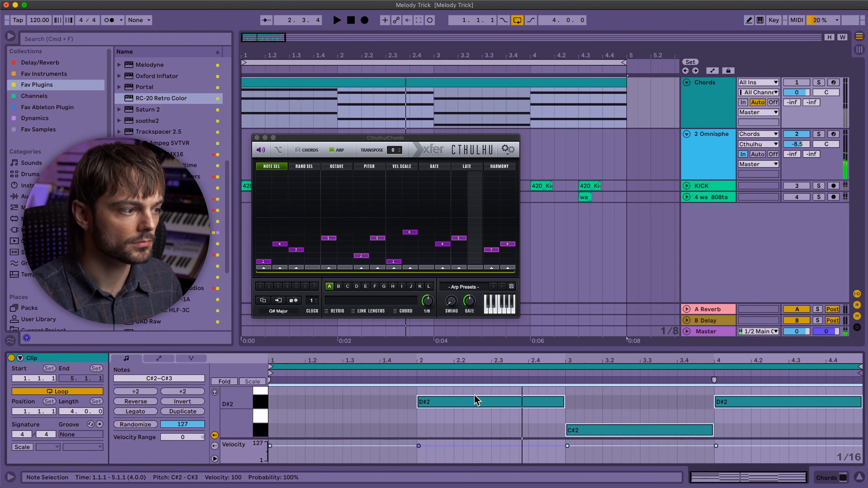
Transpose all the chord notes up one octave, play them back and close the Cthulhu window.
key("shift+Up")
key("space")
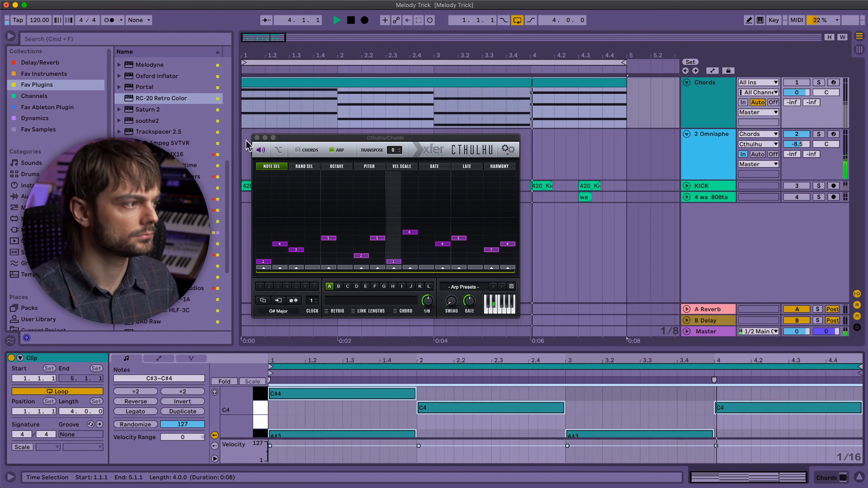
left_click(257, 138)
key("space")
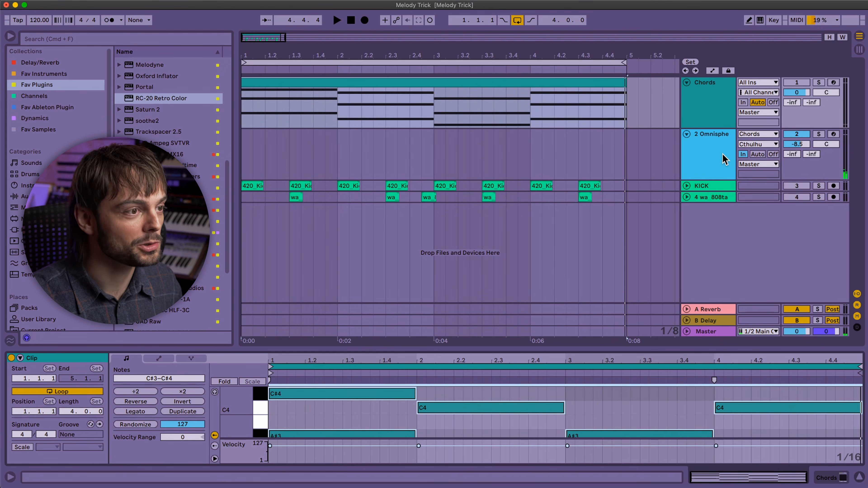
Find the HalfTime plugin in the browser by searching for "half" and add it after RC-20 on the Omnisphere track.
left_click(724, 159)
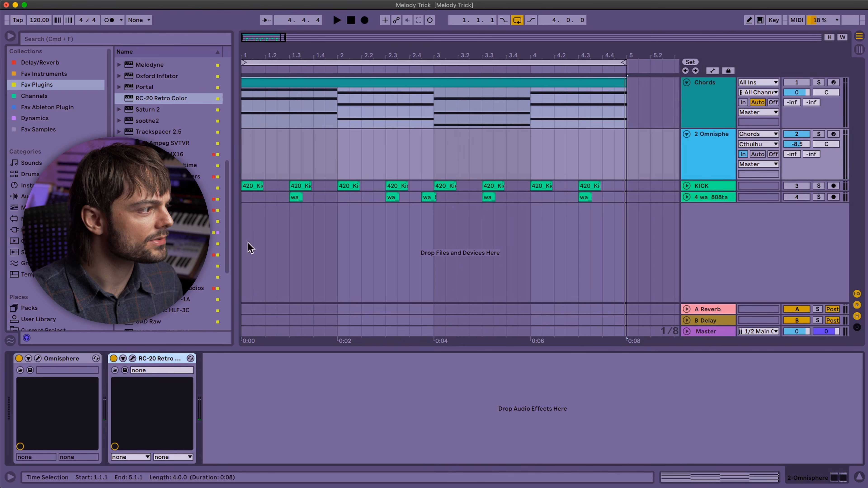
left_click(149, 39)
type("half")
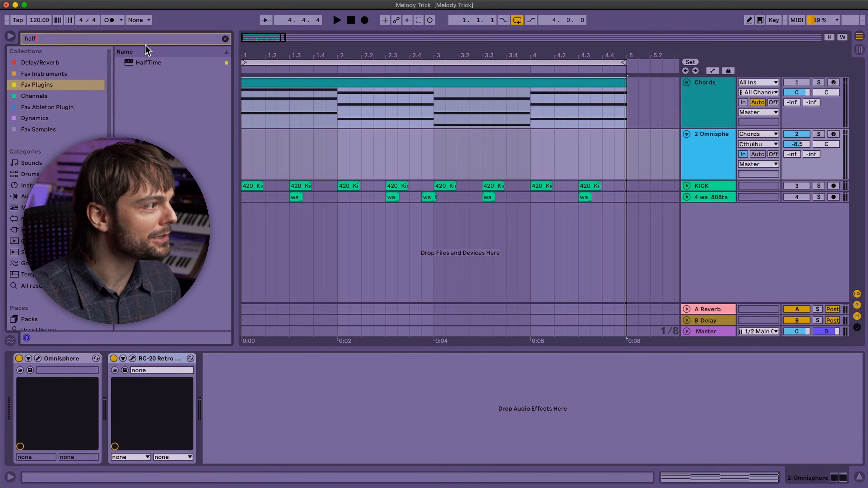
left_click(149, 63)
left_click_drag(247, 306, 240, 415)
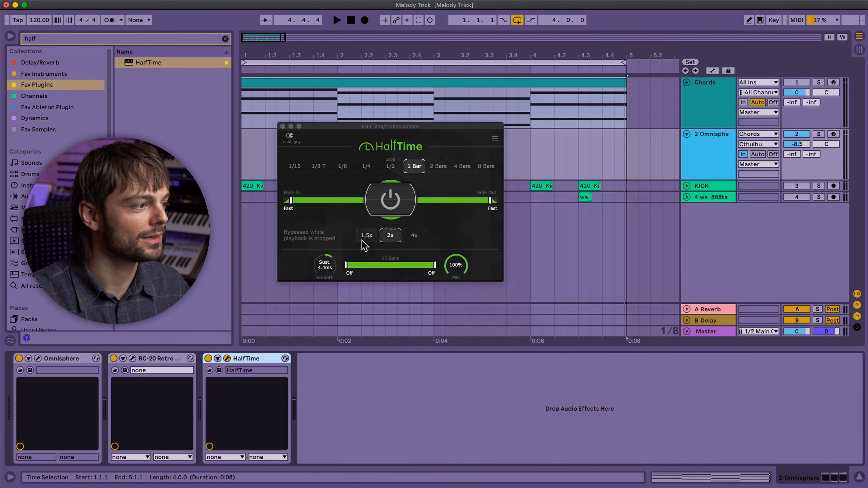
left_click_drag(382, 130, 409, 165)
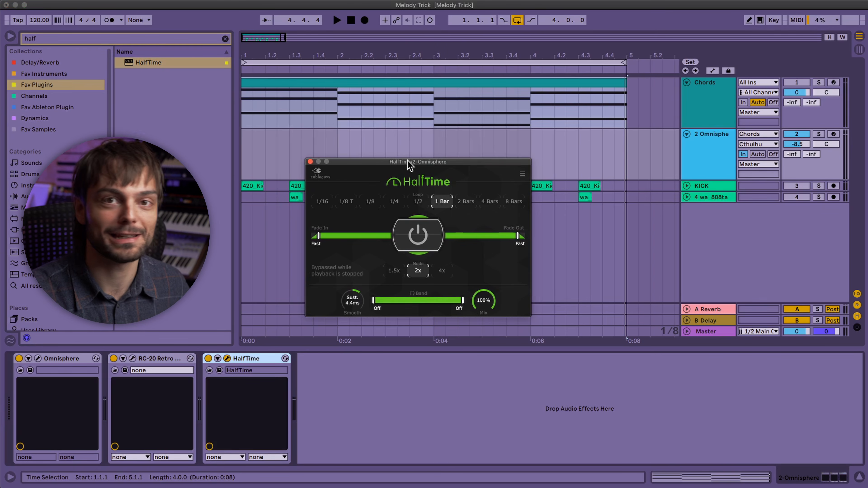
During playback, set the Omnisphere track's volume to -1.9 dB and HalfTime's Smooth value to 26 ms.
key("space")
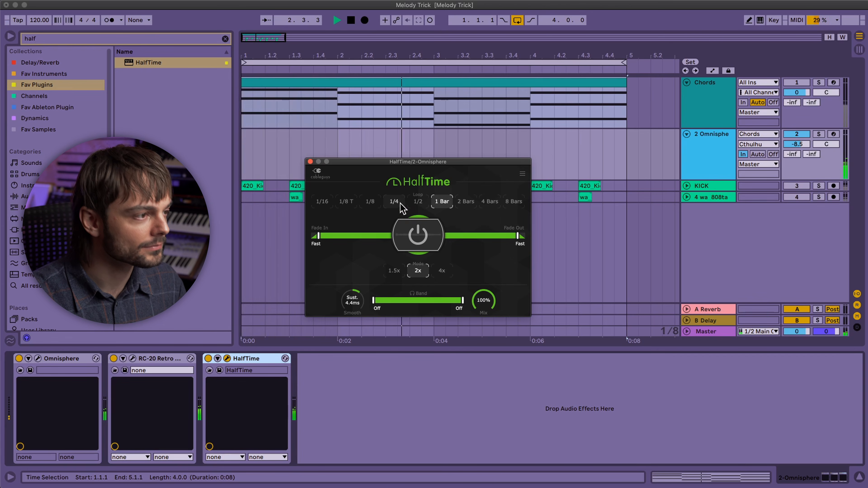
double_click(798, 144)
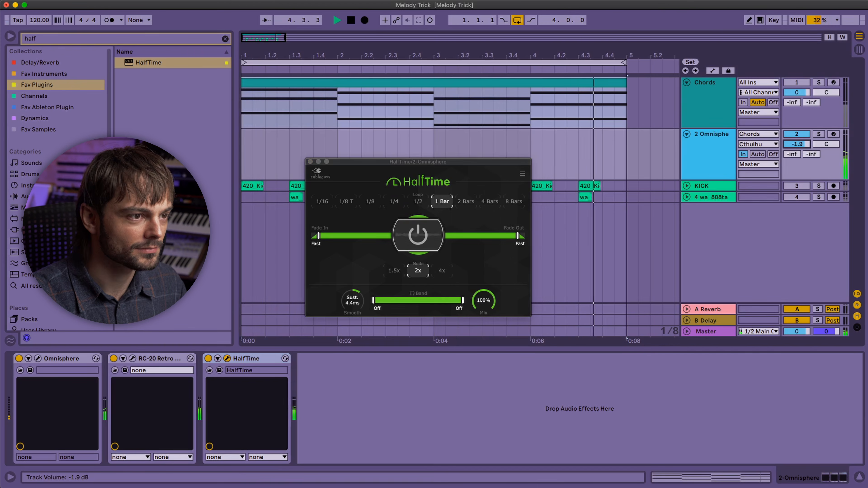
left_click_drag(351, 301, 352, 294)
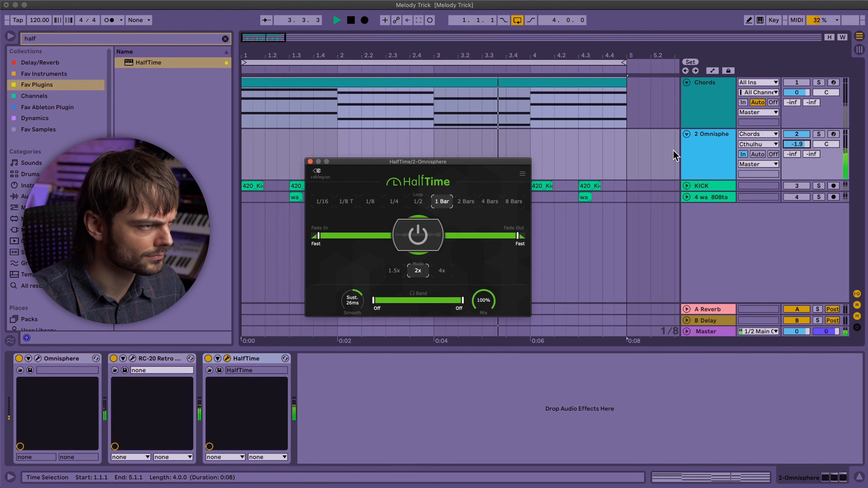
key("space")
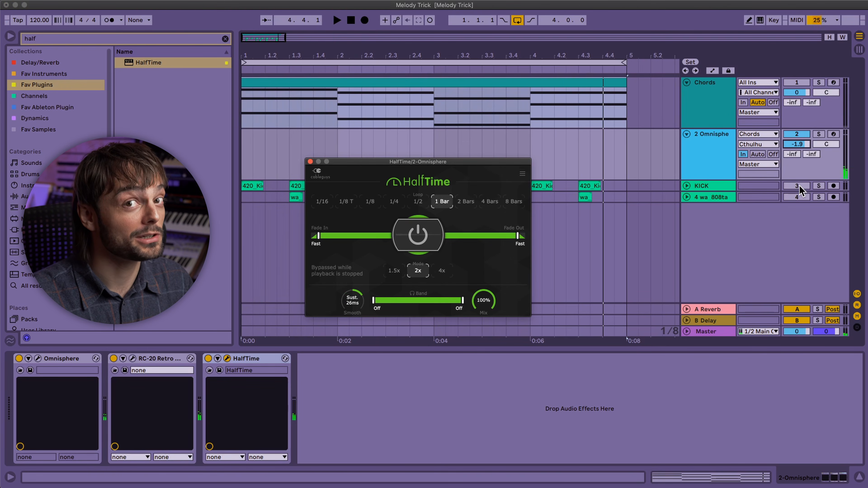
Activate the kick track and duplicate its first clip on every beat through all four bars, clearing the clips on the track below.
left_click(799, 188)
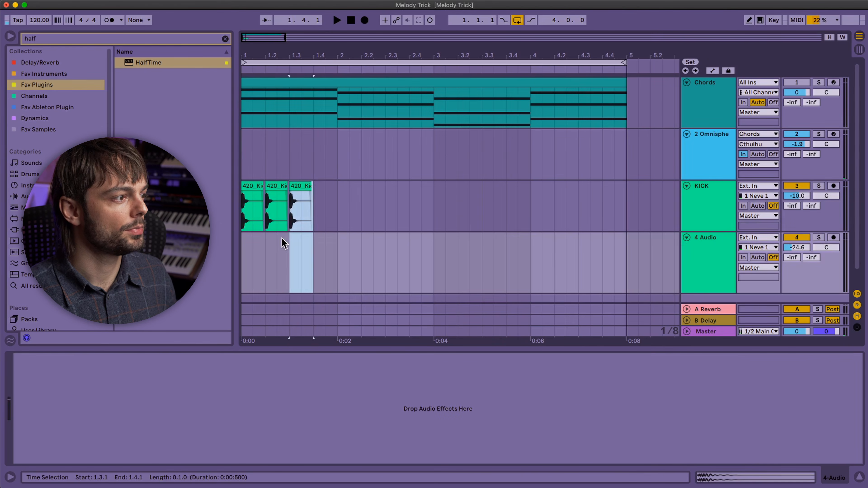
key("Right")
left_click_drag(343, 221, 195, 293)
key("ctrl+d")
key("ctrl+d")
key("ctrl+d")
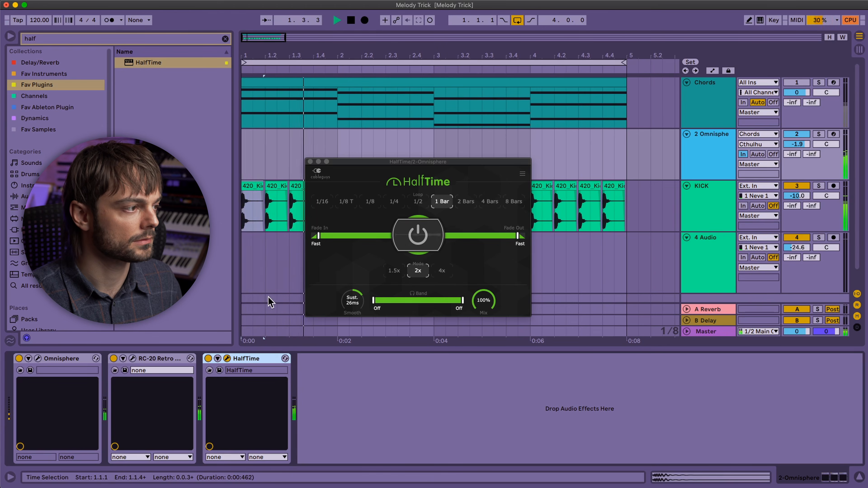
Bypass the HalfTime effect on the Omnisphere track and play the melody with the kick without it.
left_click(310, 161)
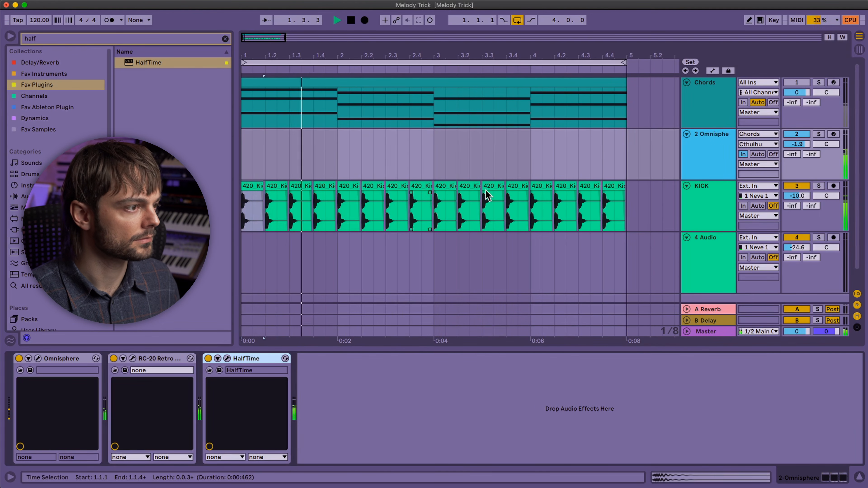
left_click(714, 111)
left_click(712, 156)
key("space")
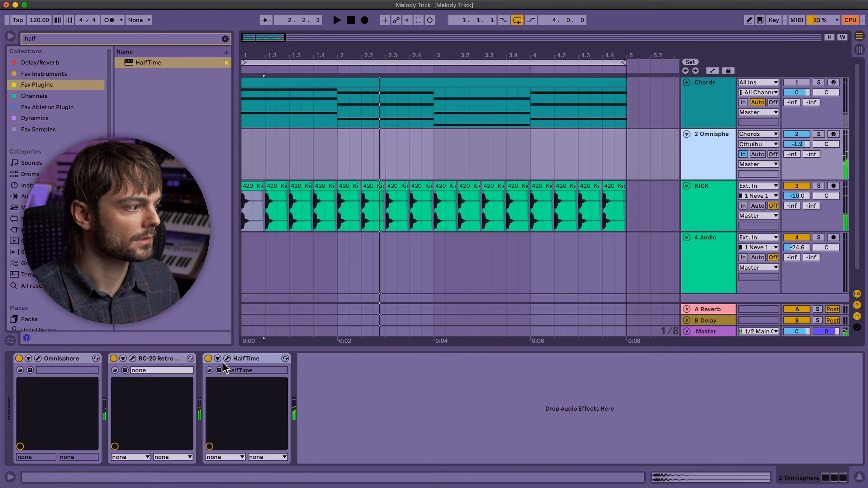
left_click(227, 358)
left_click(209, 359)
key("space")
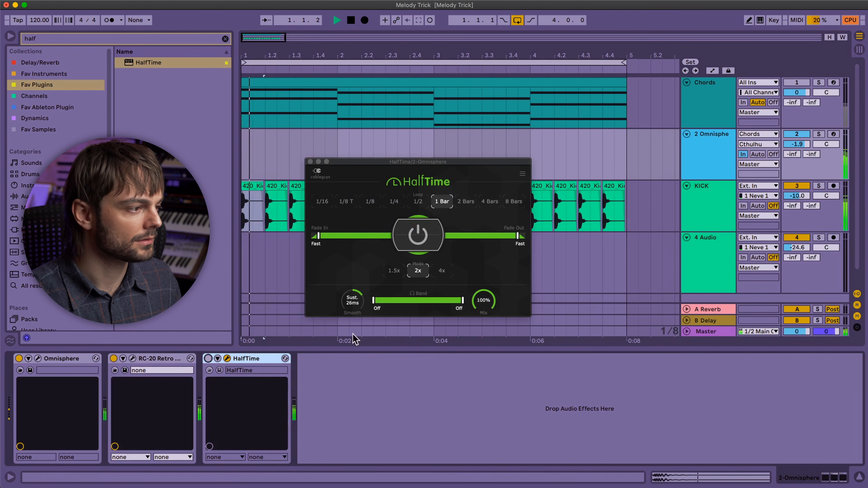
left_click(310, 162)
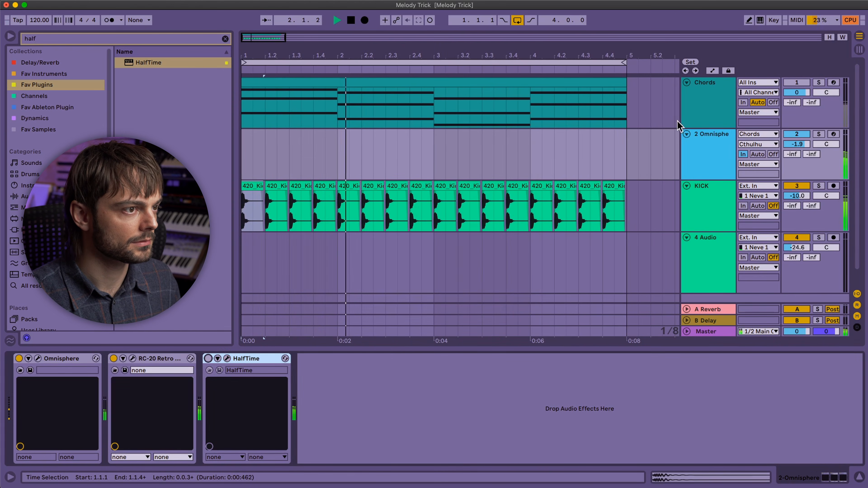
left_click(693, 123)
left_click(702, 149)
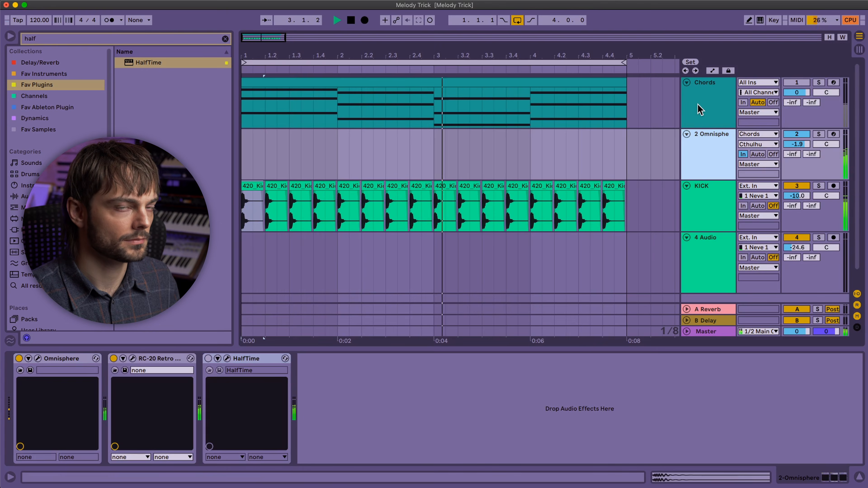